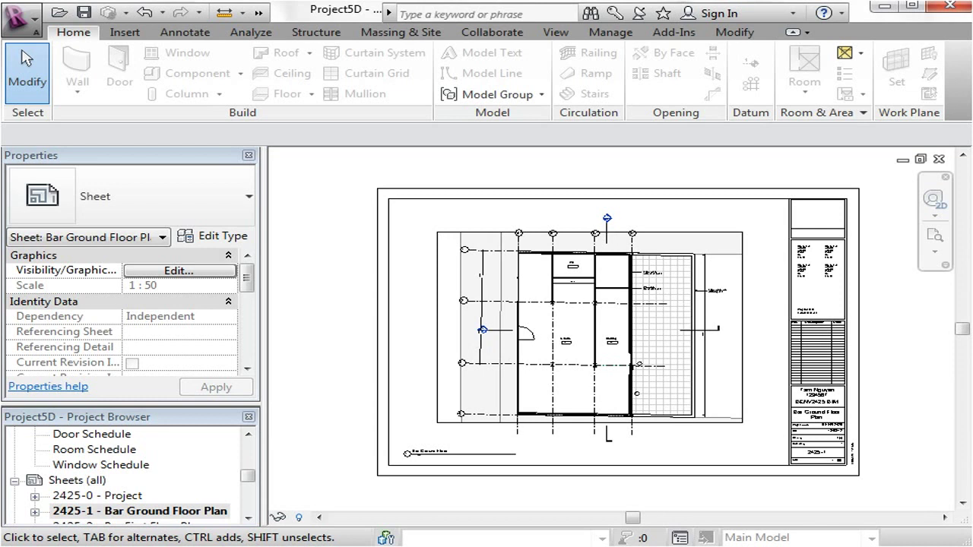
Open the Print dialog from the Print submenu of the R application menu.
middle_click_drag(335, 430, 318, 430)
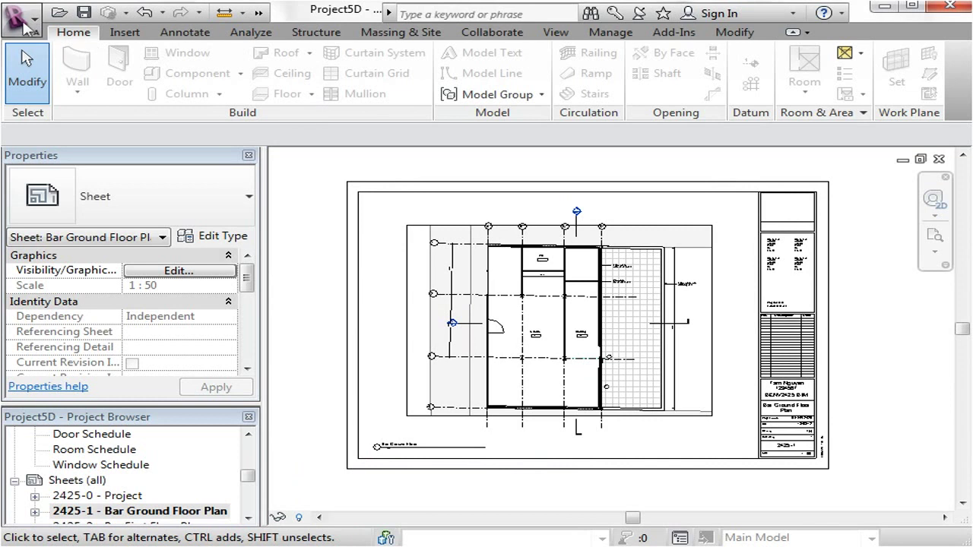
left_click(33, 33)
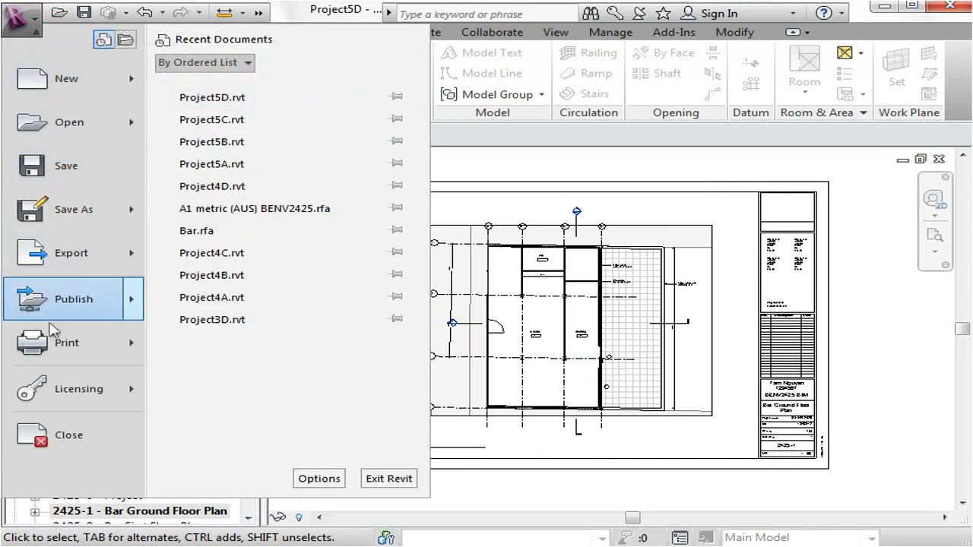
mouse_move(51, 351)
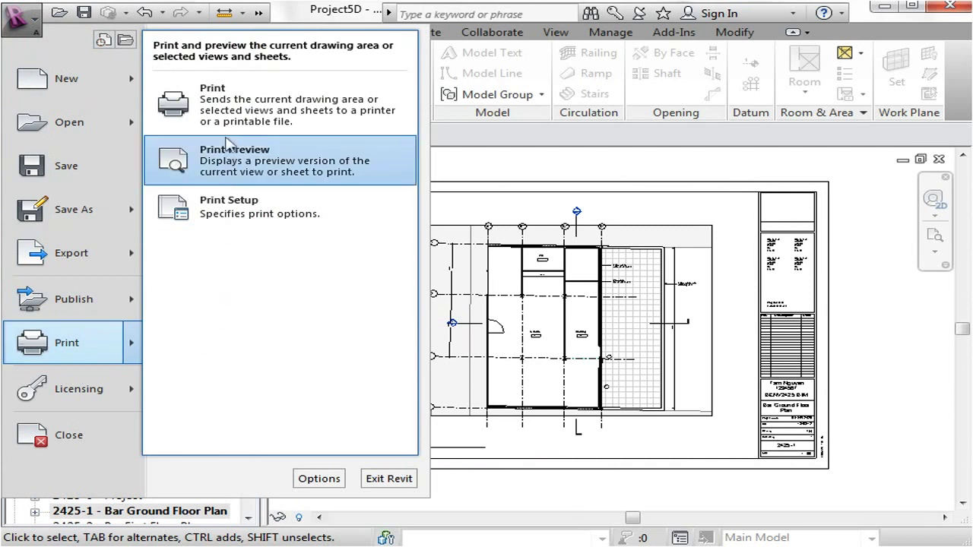
left_click(317, 105)
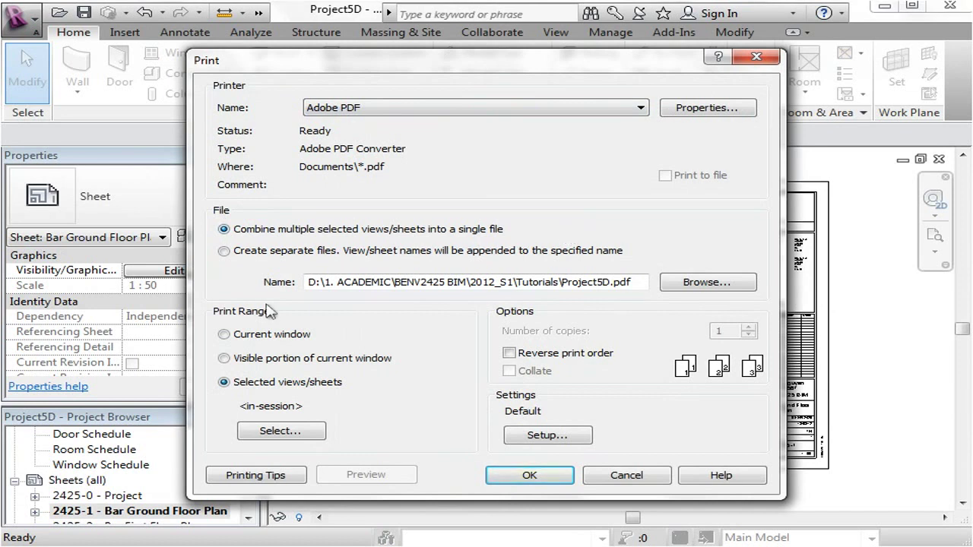
Rename the PDF output to the student ID and name plus ProjectDrawingSet, saved in Tutorials.
left_click(710, 283)
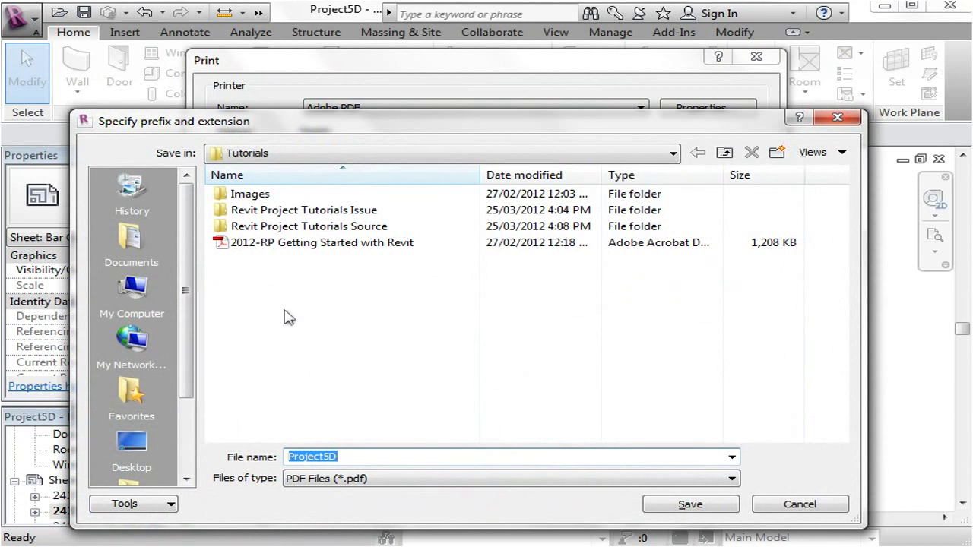
left_click(365, 278)
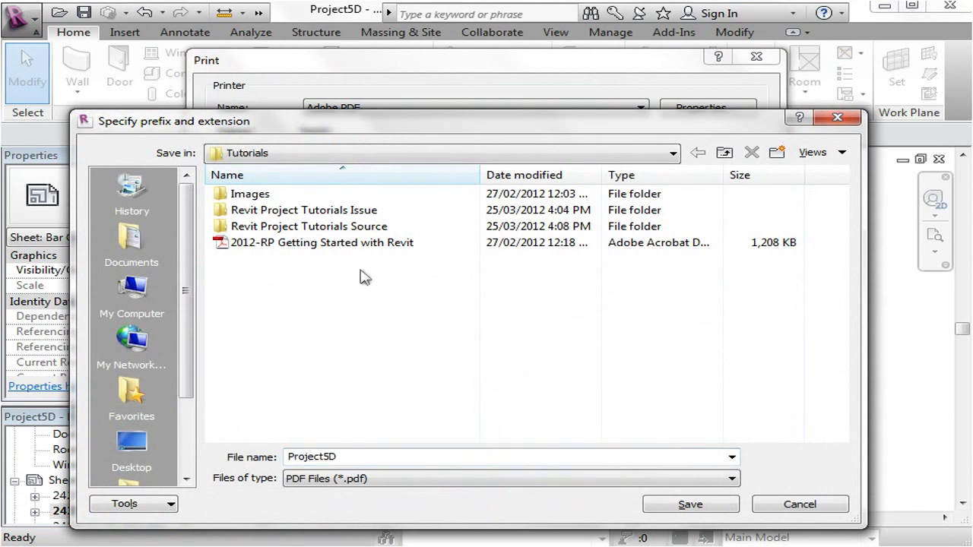
double_click(363, 458)
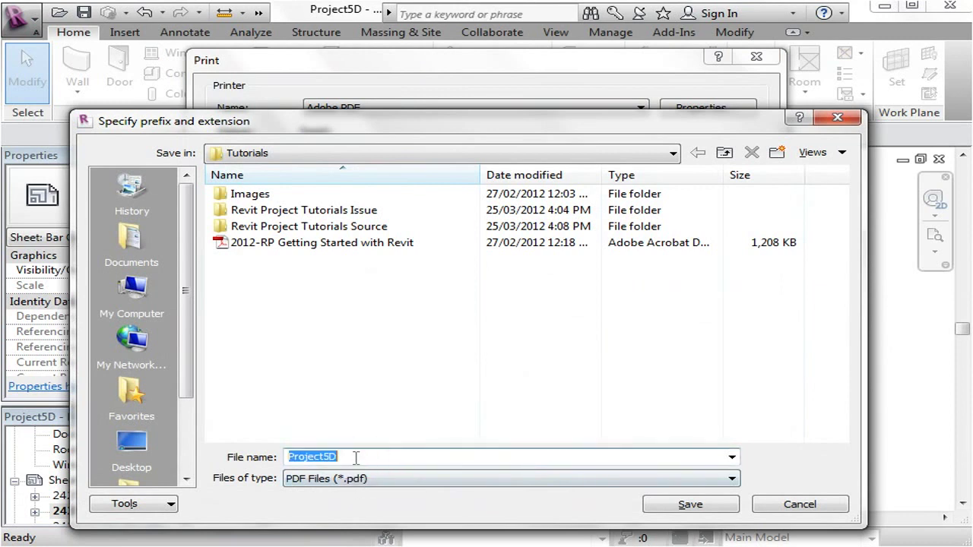
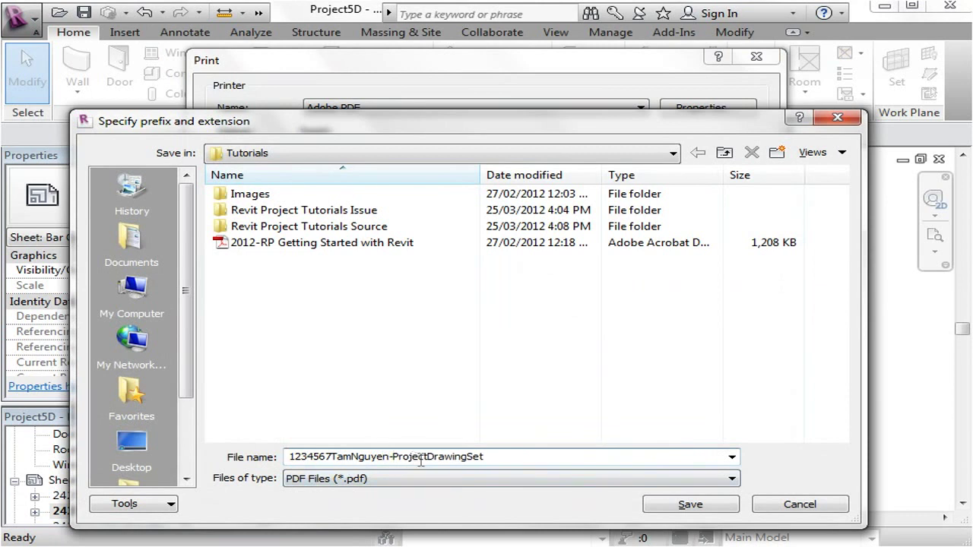
left_click(676, 506)
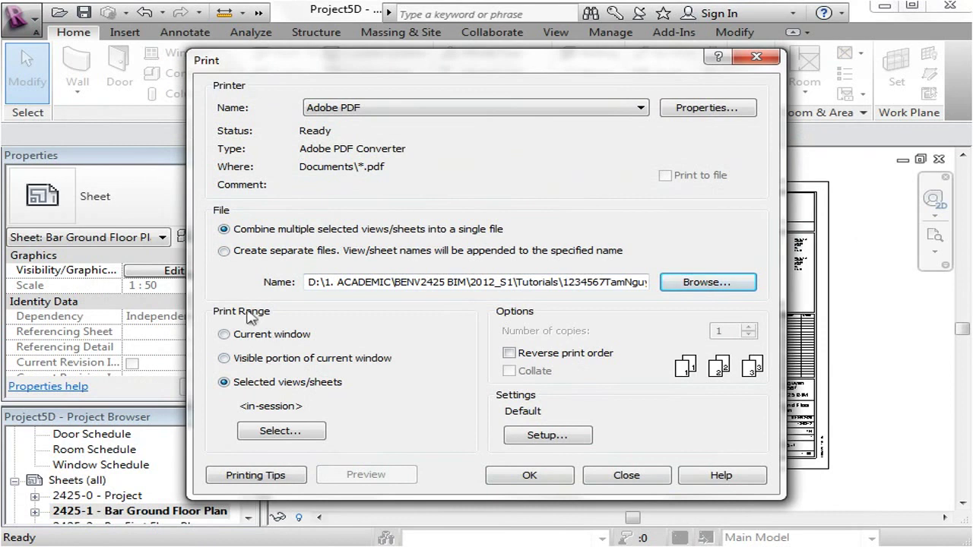
Set the print range to selected sheets 2425-0 through 2425-4.
left_click(226, 337)
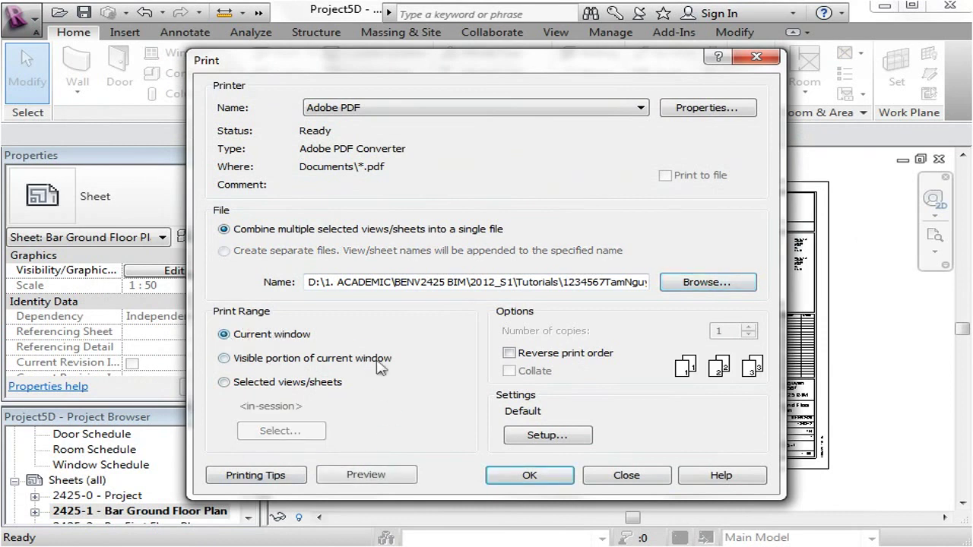
left_click(225, 383)
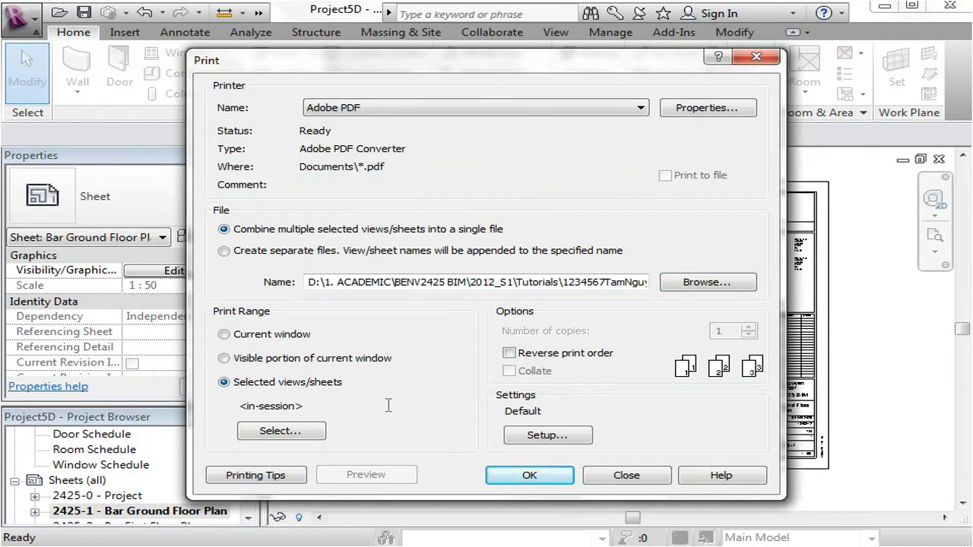
left_click(291, 433)
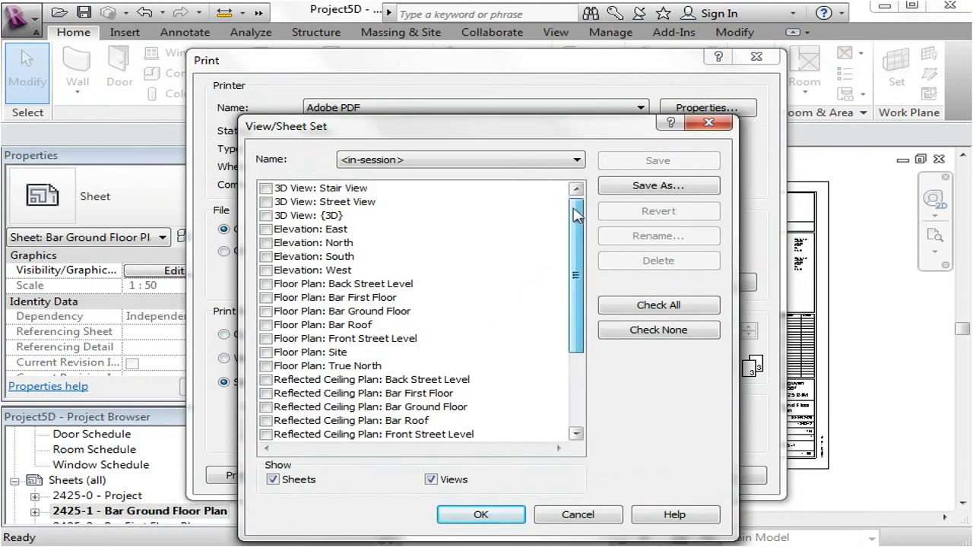
left_click_drag(575, 216, 567, 335)
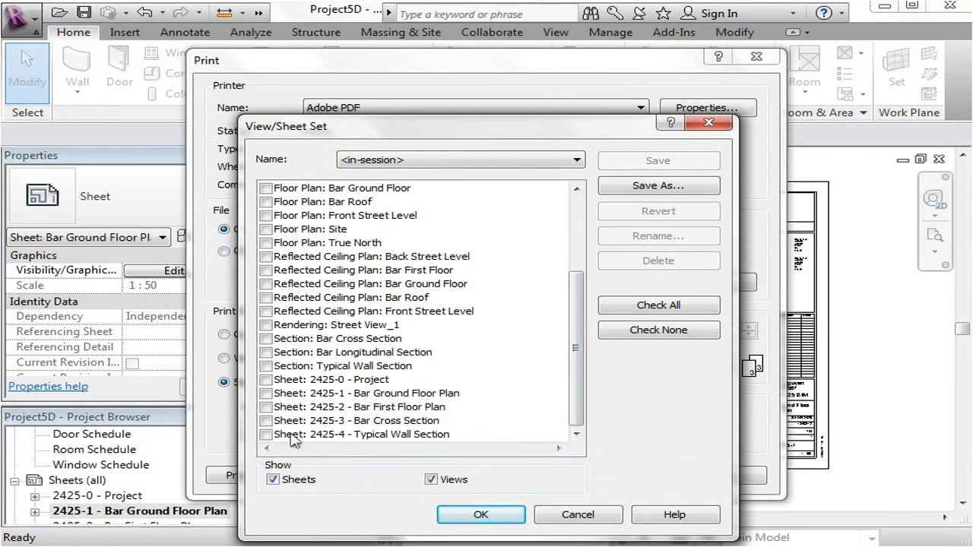
left_click(266, 379)
left_click(266, 393)
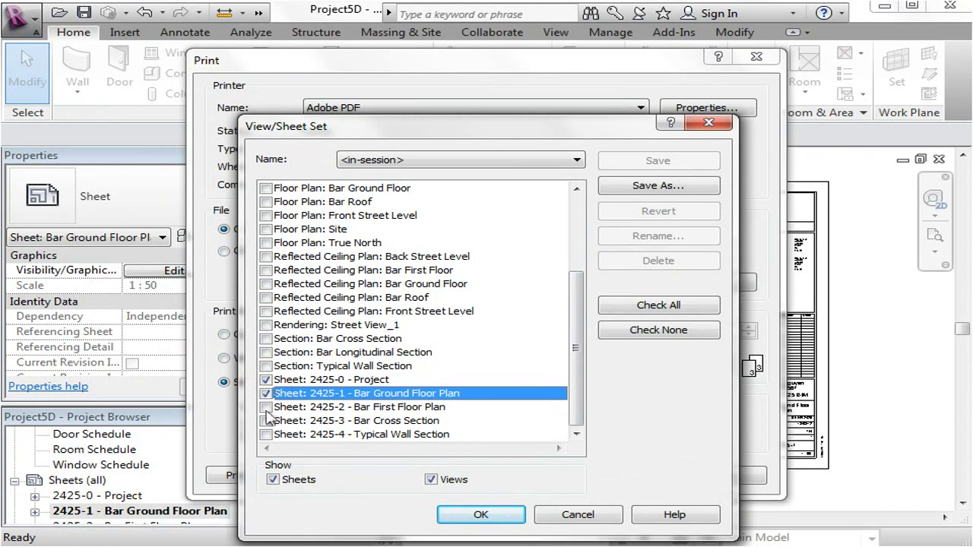
left_click(266, 406)
left_click(266, 420)
left_click(266, 434)
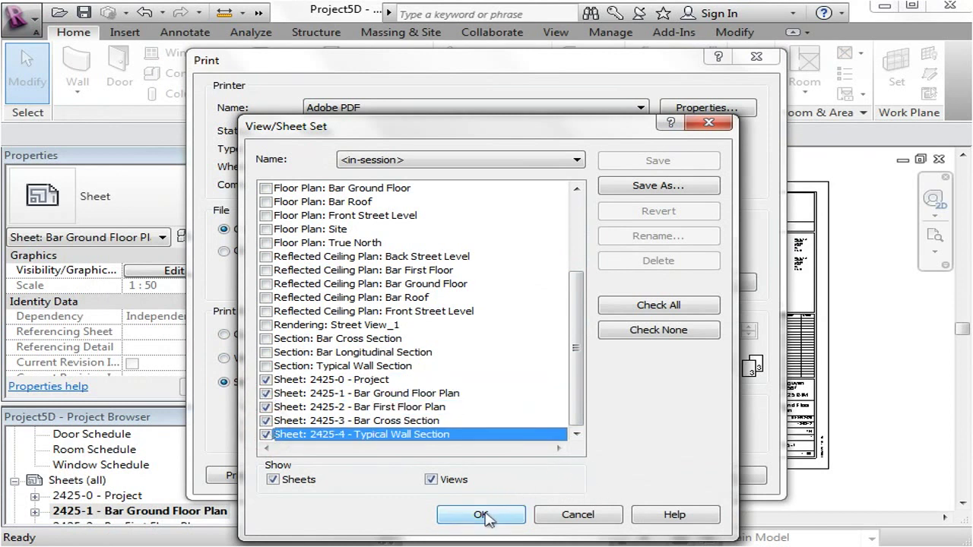
left_click(482, 515)
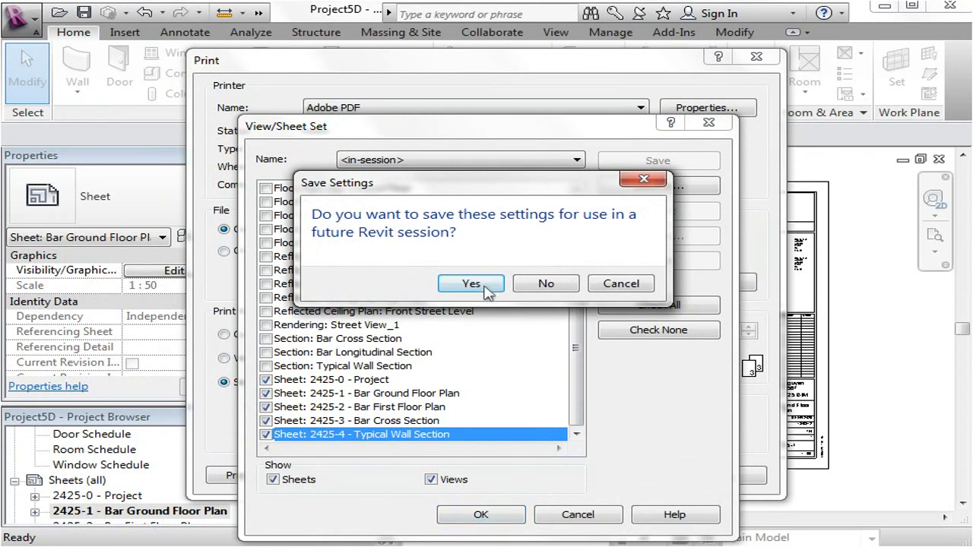
Save the sheet selection as the set 'Submission Set'.
left_click(471, 283)
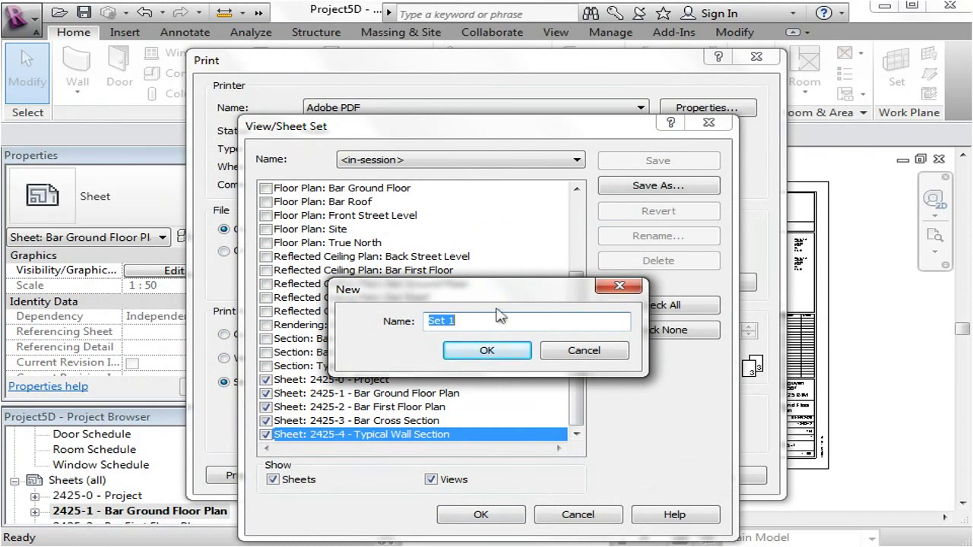
type("Submission")
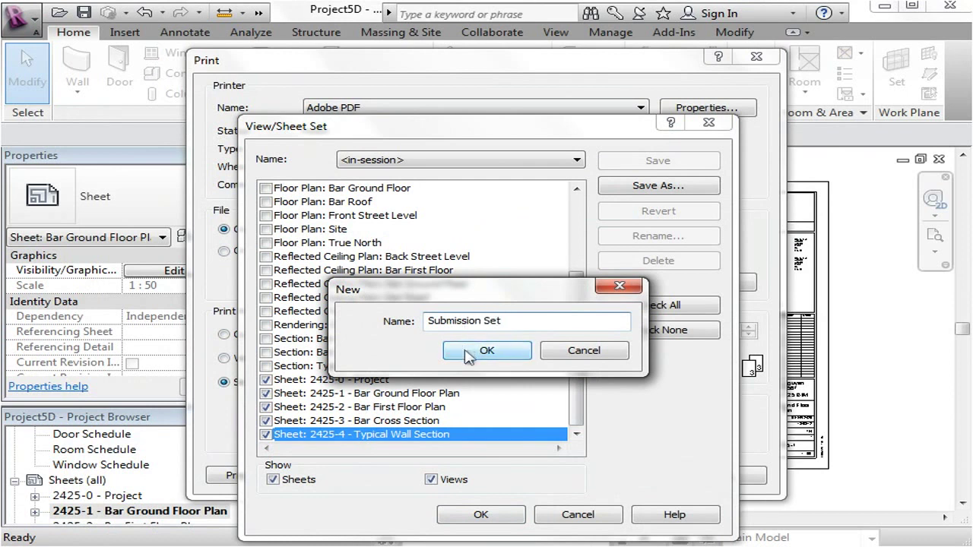
left_click(479, 350)
key("Return")
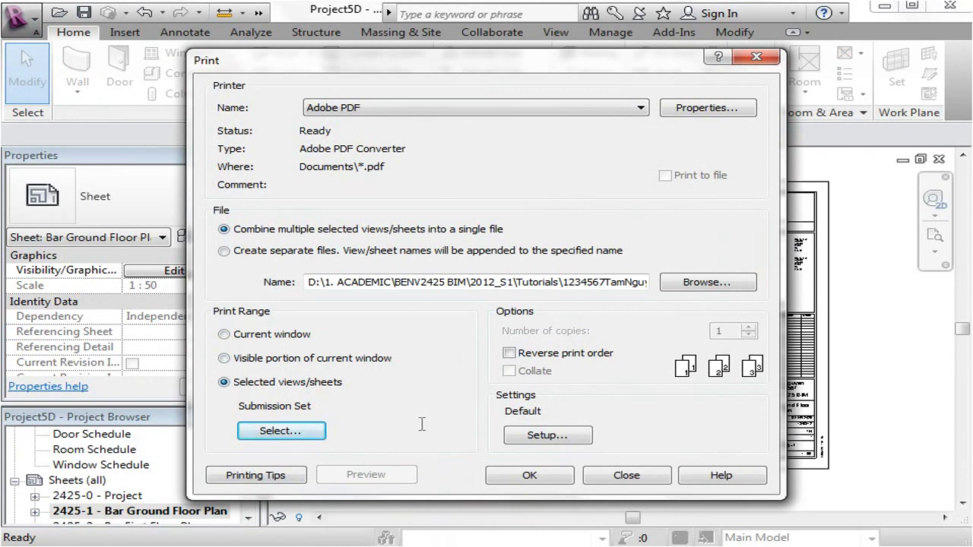
In Print Setup, choose A1 paper and print at 100% zoom instead of fit to page.
left_click(541, 438)
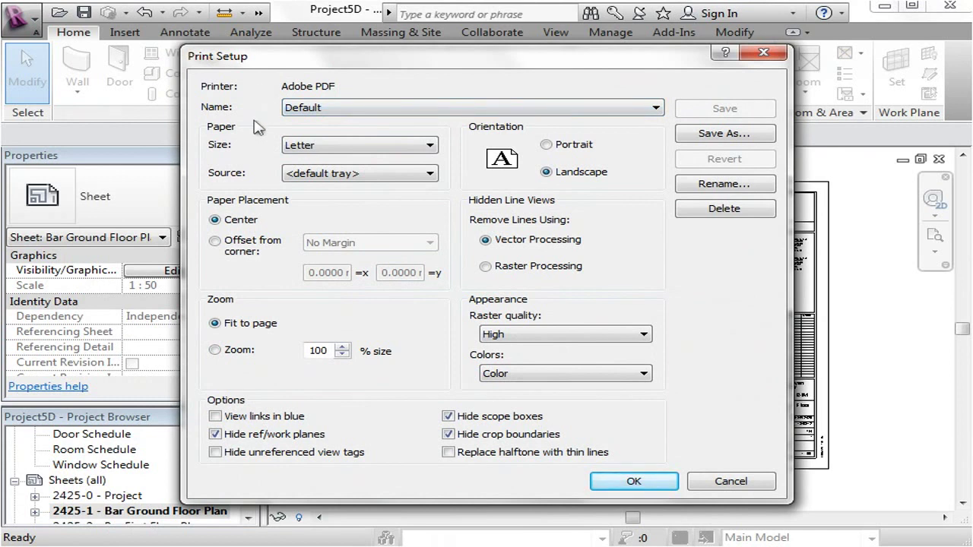
left_click(342, 146)
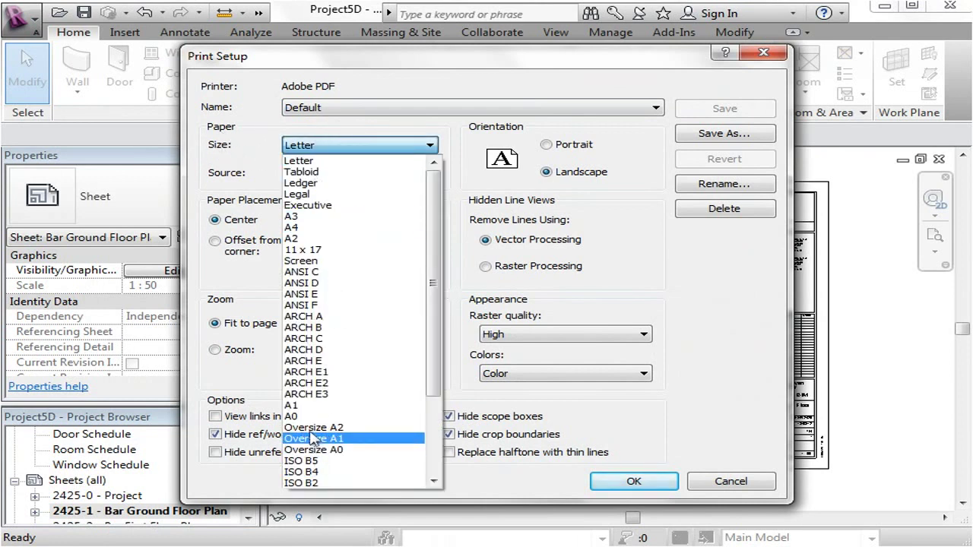
left_click(312, 405)
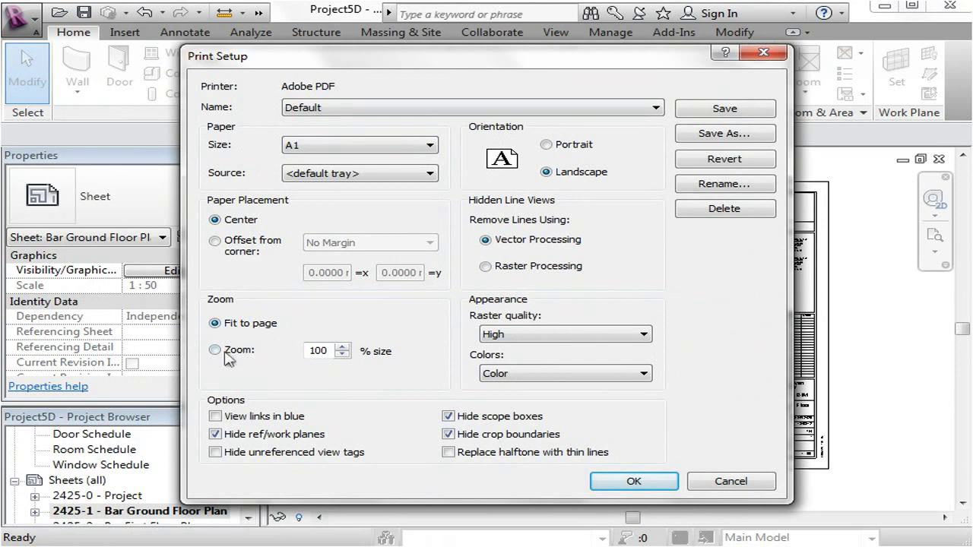
left_click(214, 350)
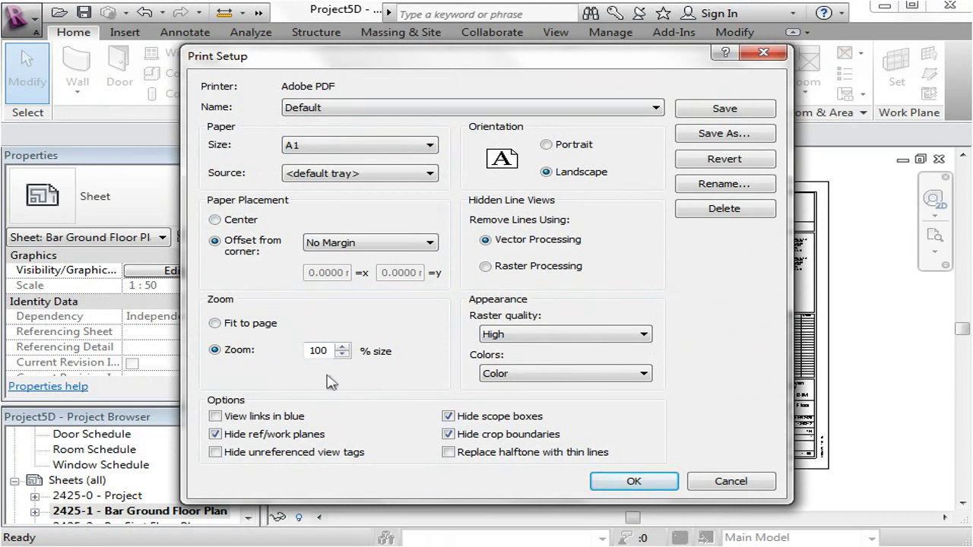
Leave the colour output on Color and confirm the Print Setup.
left_click(518, 375)
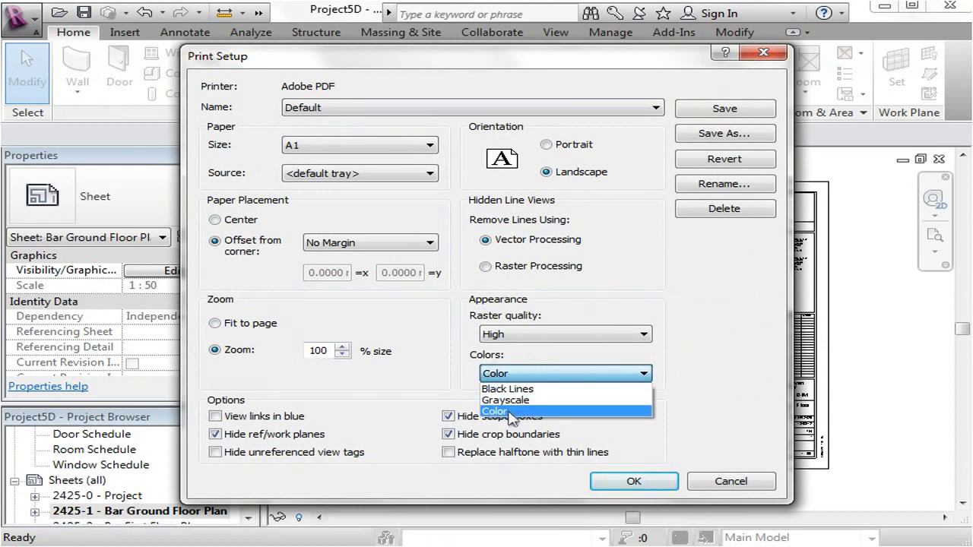
left_click(511, 415)
left_click(536, 376)
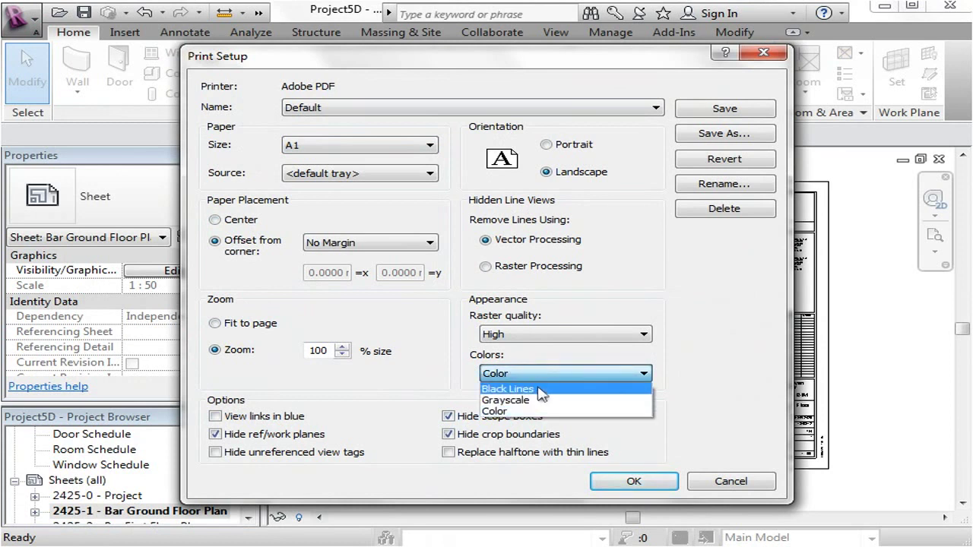
left_click(532, 411)
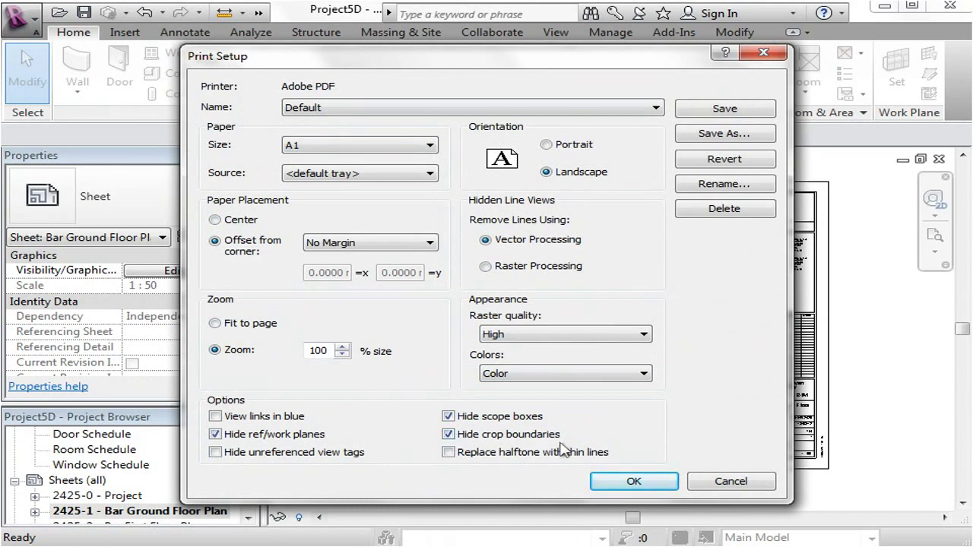
left_click(620, 485)
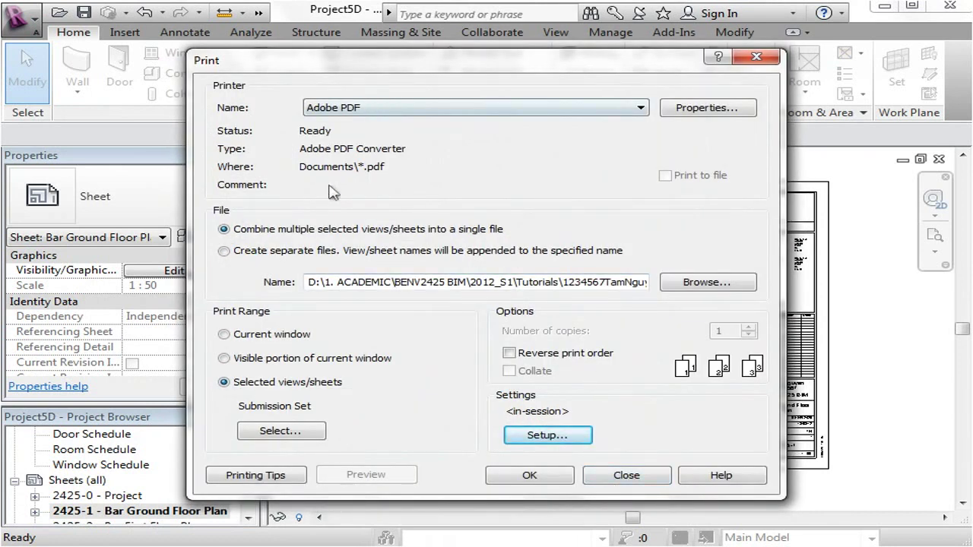
Print the sheets and save the combined PDF to the Desktop.
left_click(531, 474)
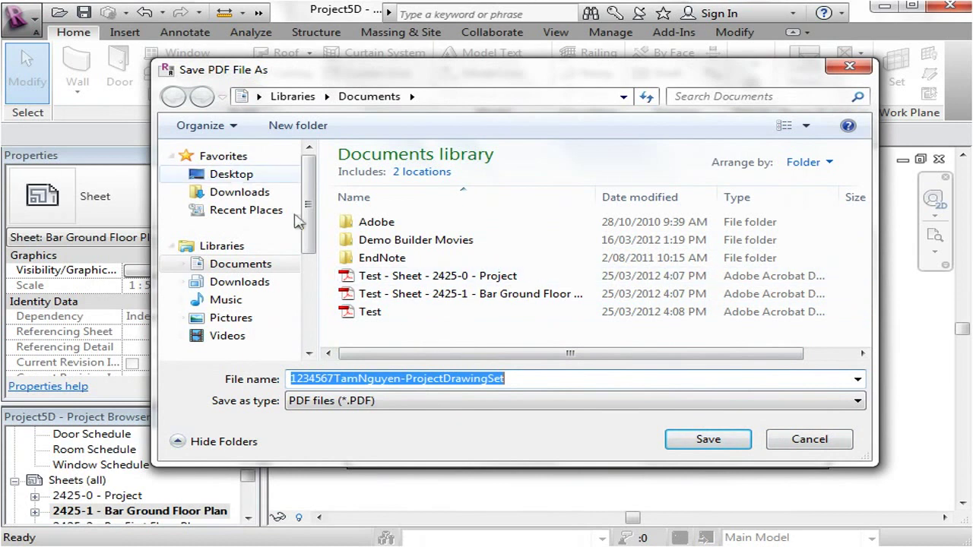
left_click(220, 175)
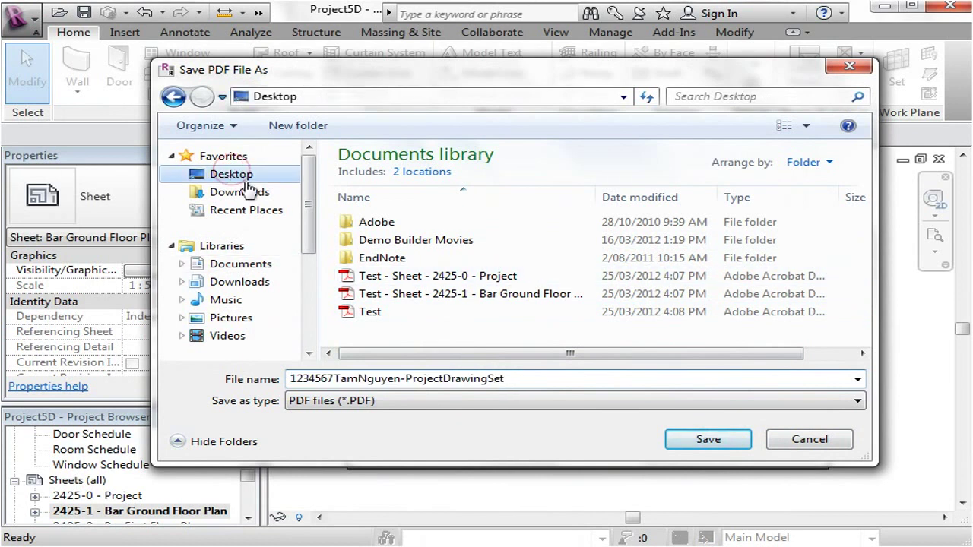
left_click(700, 441)
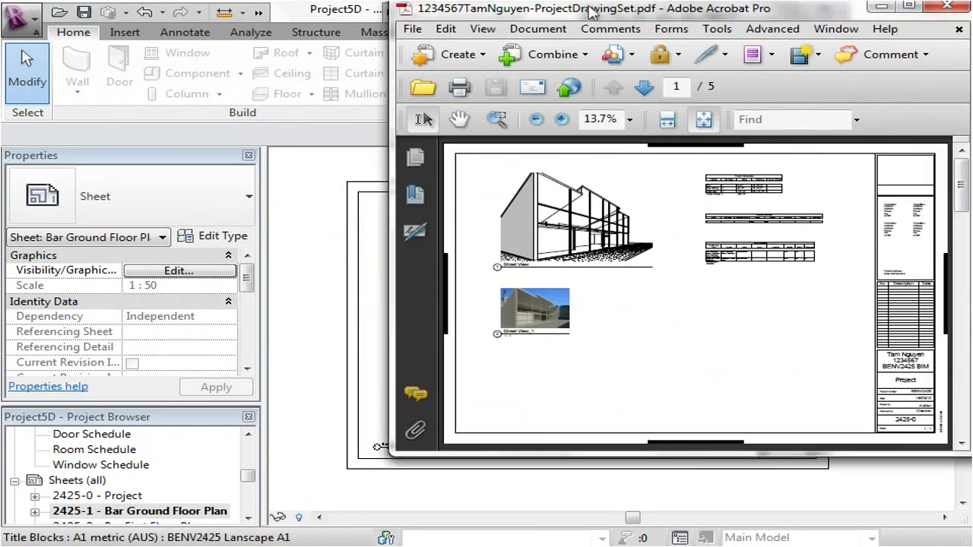
Move and enlarge the Acrobat window.
left_click_drag(594, 11, 403, 62)
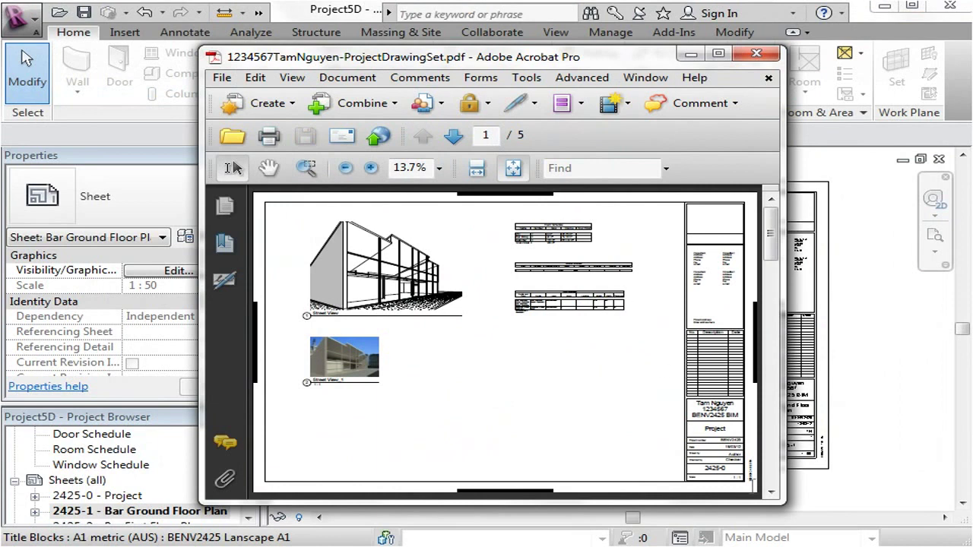
left_click_drag(783, 503, 923, 523)
left_click_drag(446, 62, 371, 38)
left_click_drag(843, 487, 897, 509)
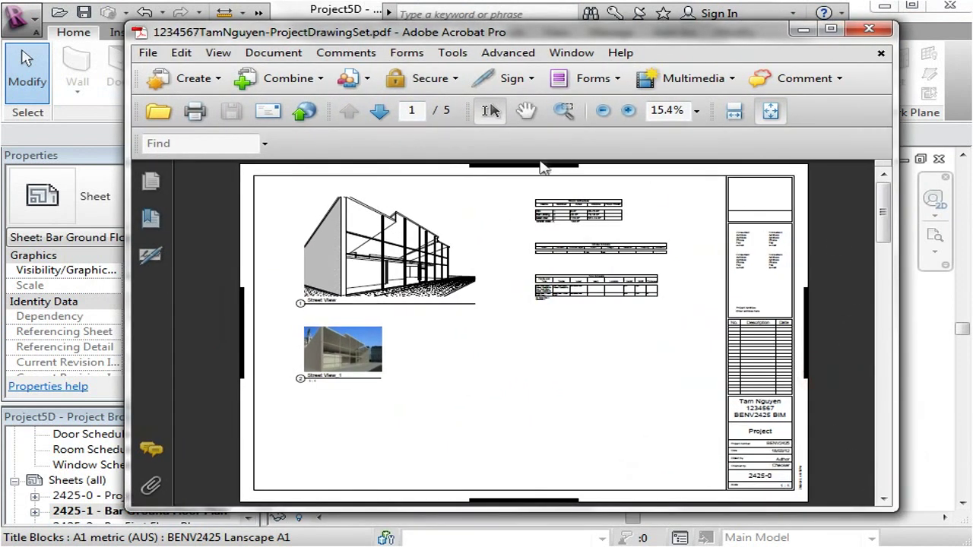
Browse to page 2 and zoom in three times on the Bar Ground Floor Plan.
left_click(379, 111)
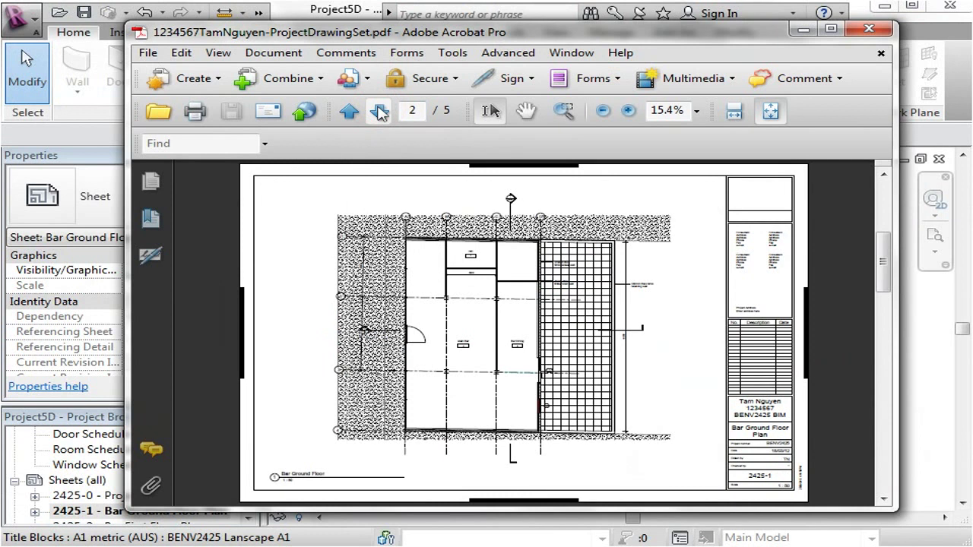
left_click(379, 112)
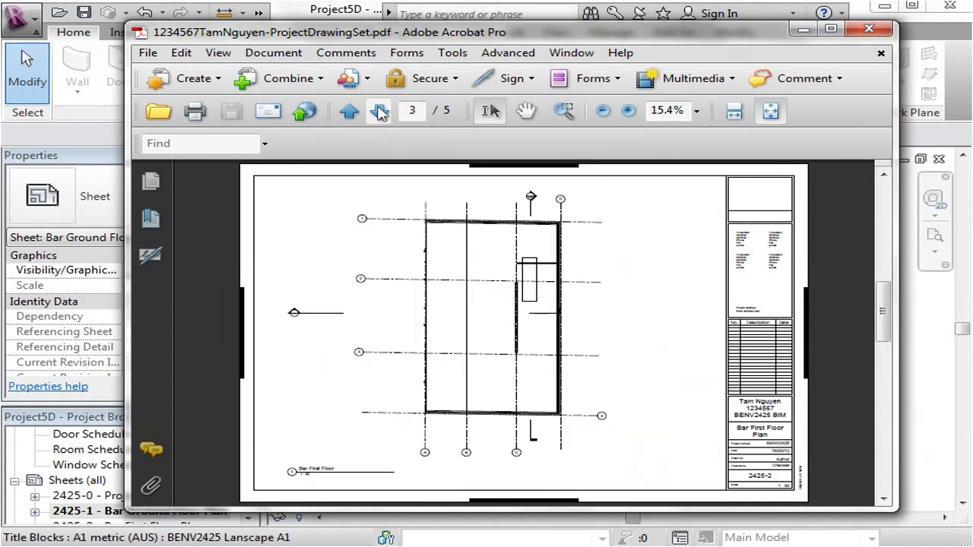
left_click(349, 111)
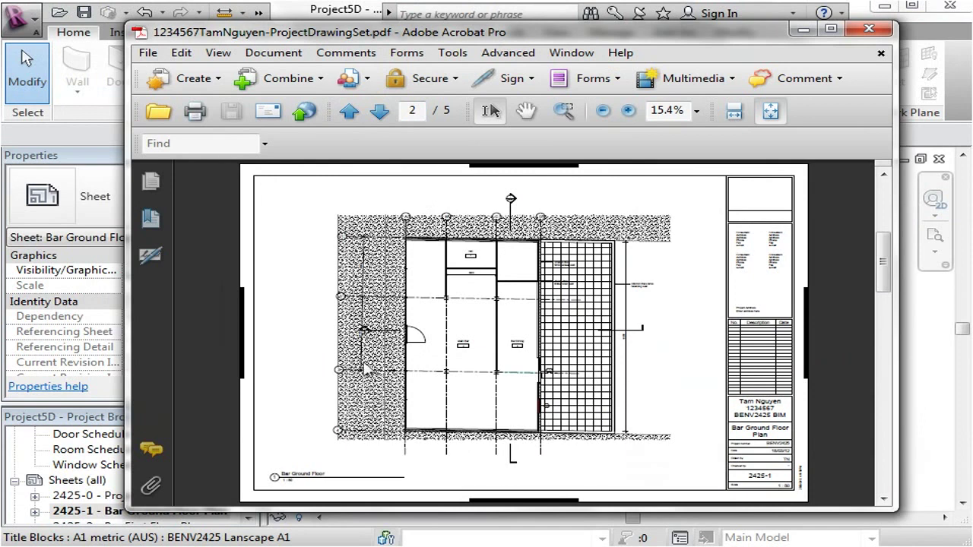
left_click(628, 111)
left_click(628, 111)
left_click(628, 111)
left_click(628, 111)
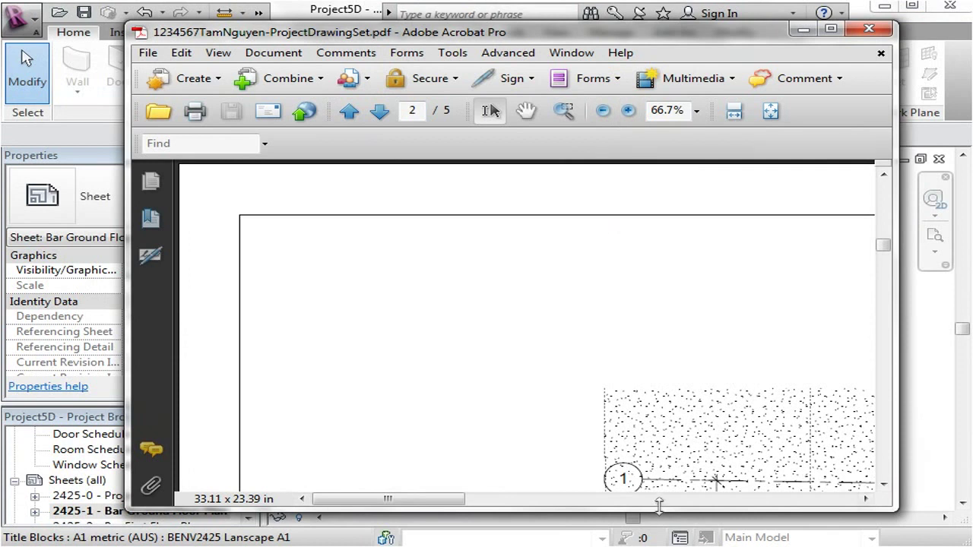
scroll(532, 355, "down", 2)
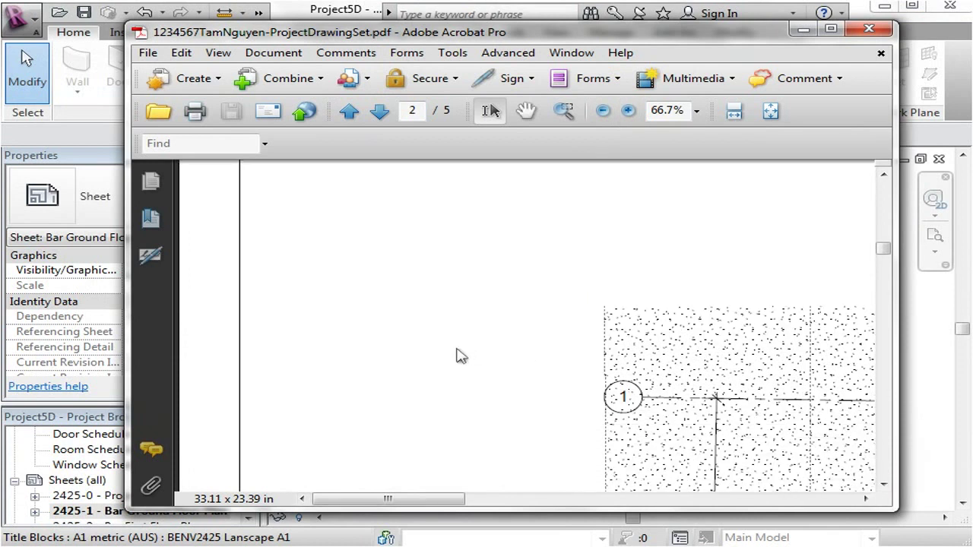
scroll(471, 343, "down", 2)
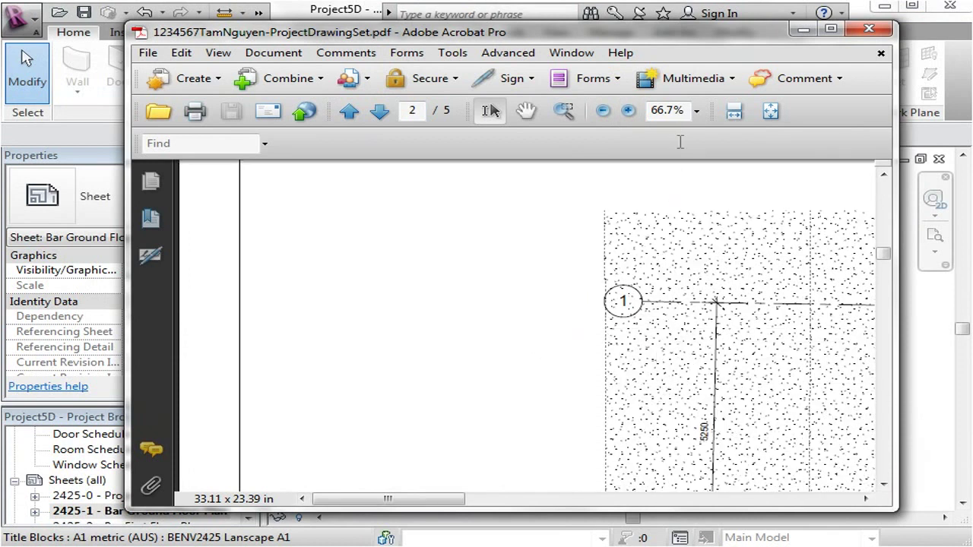
Zoom out and step forward through the First Floor, Cross Section and Wall Section pages.
left_click(602, 111)
left_click(602, 111)
left_click(603, 110)
left_click(603, 111)
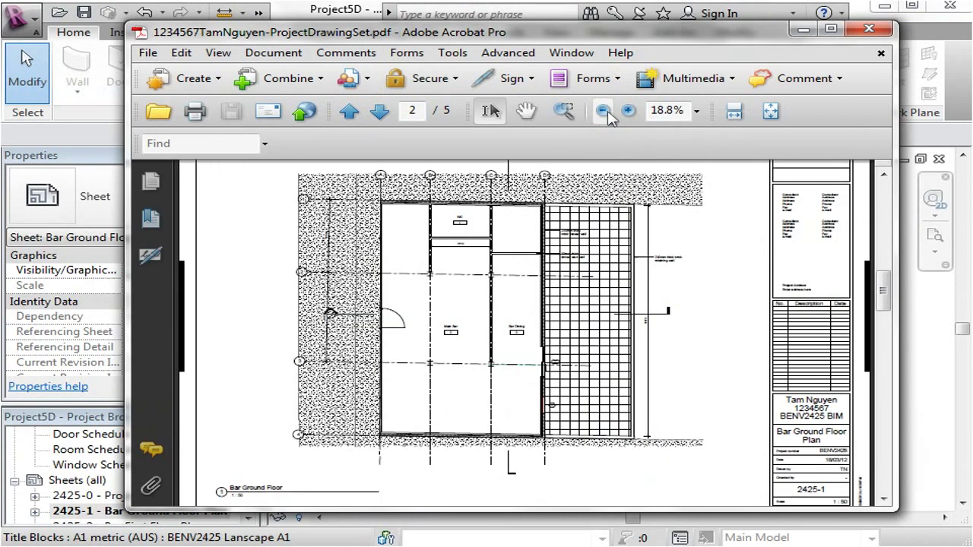
left_click(380, 112)
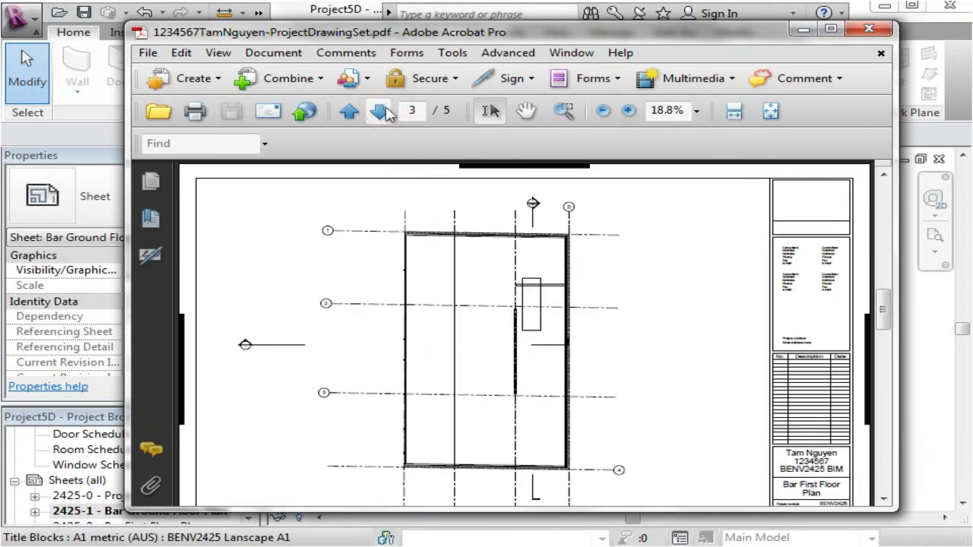
left_click(380, 112)
left_click(380, 112)
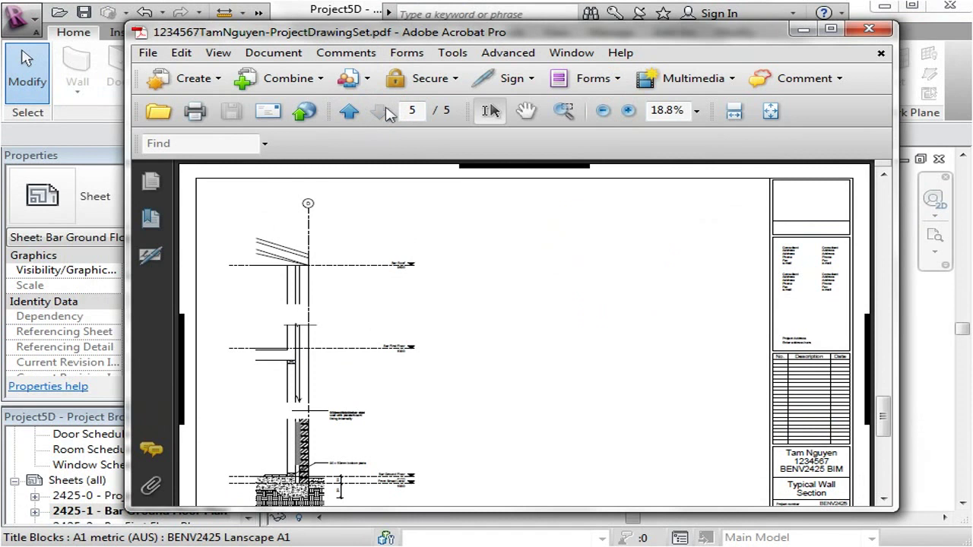
scroll(296, 502, "down", 2)
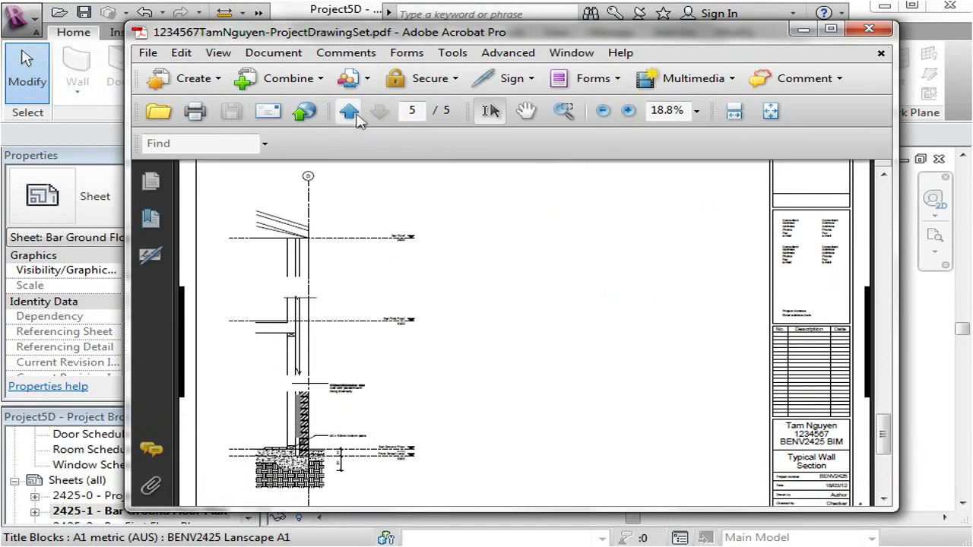
Page back to the Project sheet, then return to the Bar Ground Floor Plan page.
left_click(356, 114)
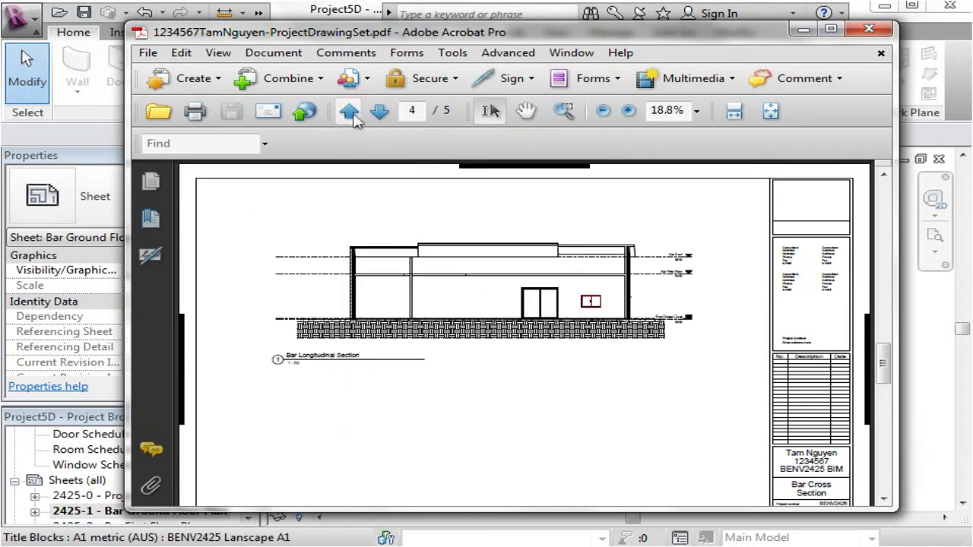
left_click(356, 114)
left_click(354, 114)
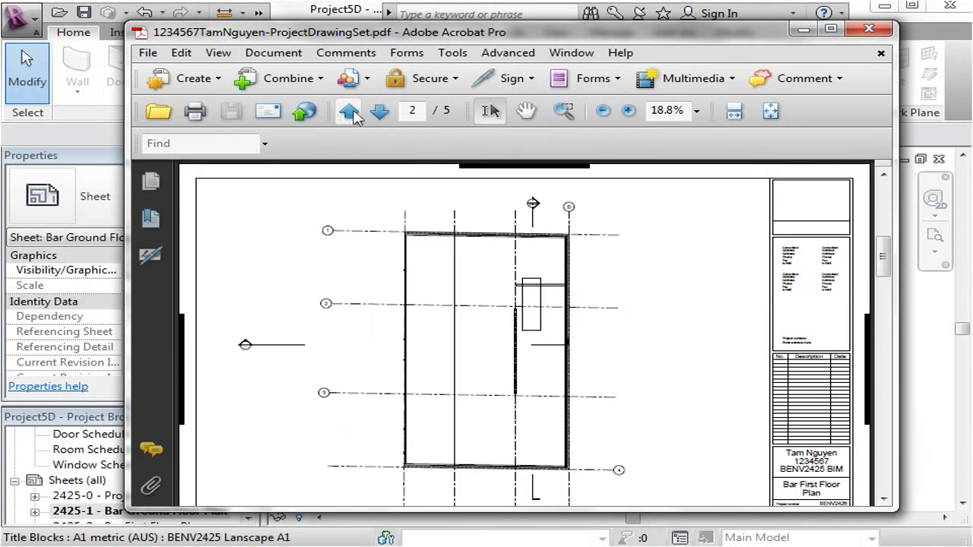
left_click(355, 114)
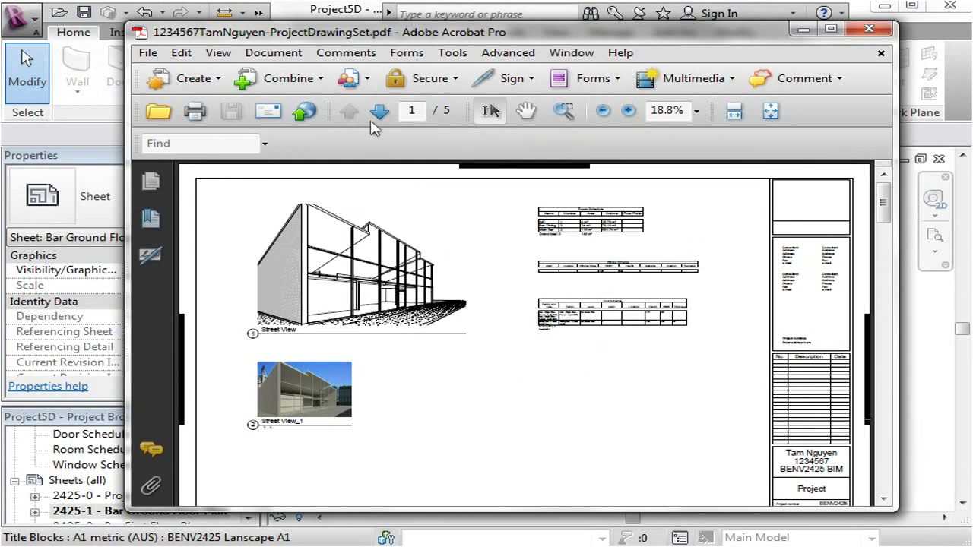
left_click(380, 114)
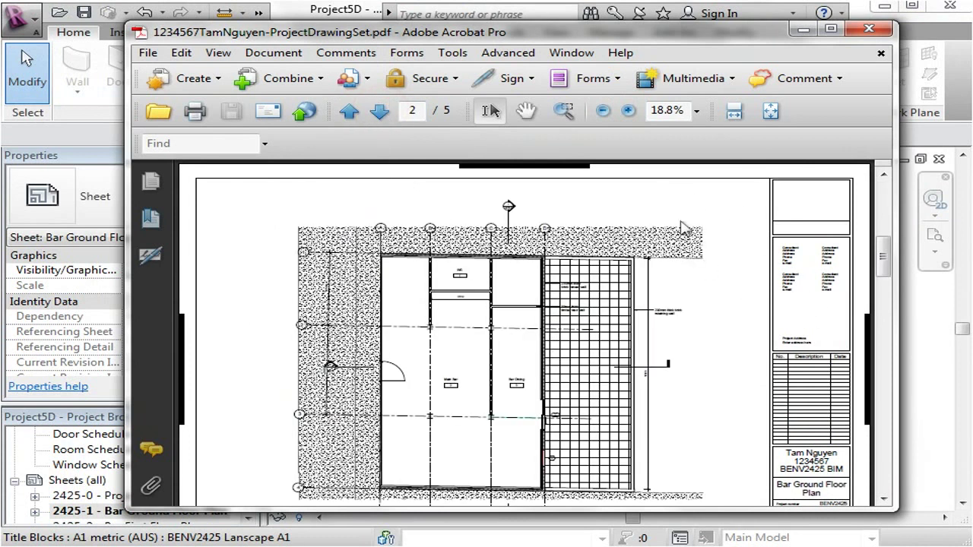
scroll(684, 266, "up", 2)
scroll(679, 342, "down", 3)
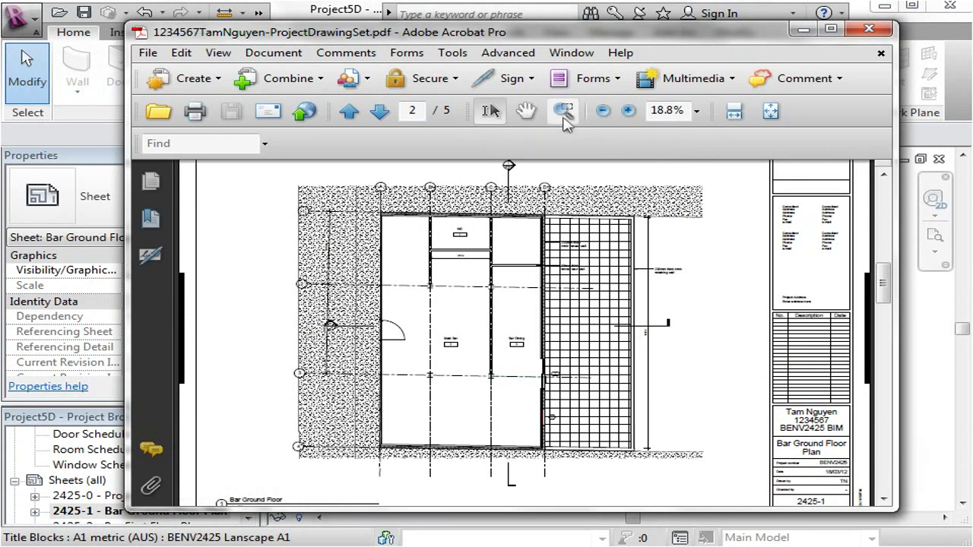
scroll(463, 349, "up", 1)
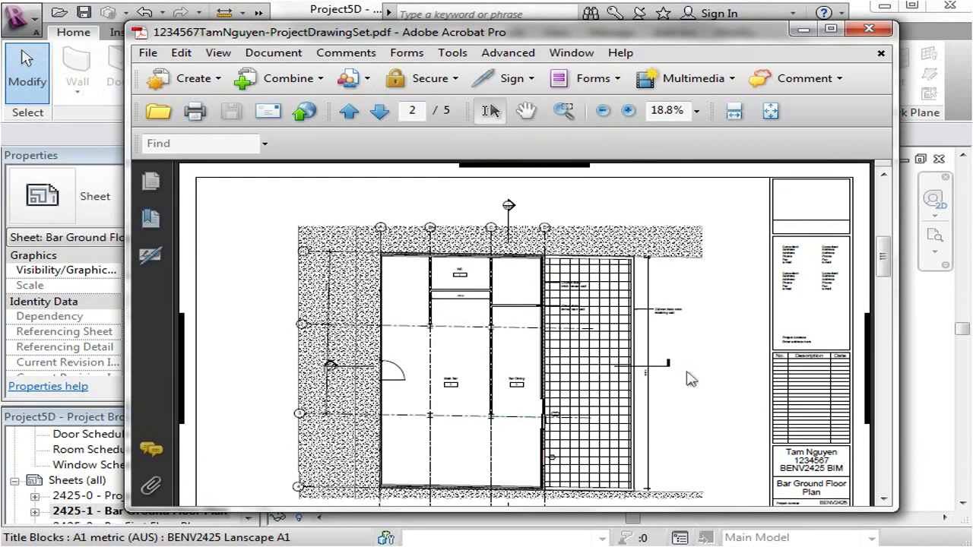
left_click(883, 500)
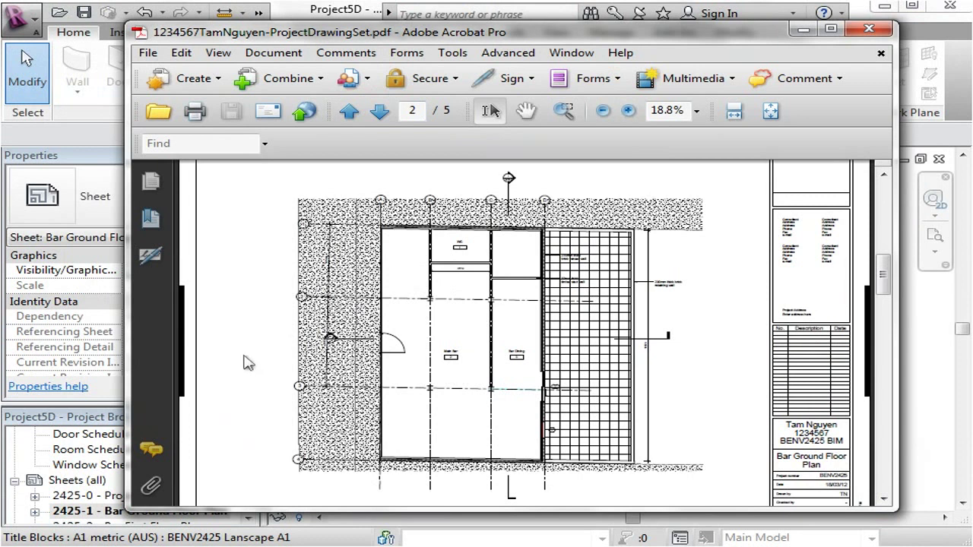
left_click(628, 111)
left_click(628, 111)
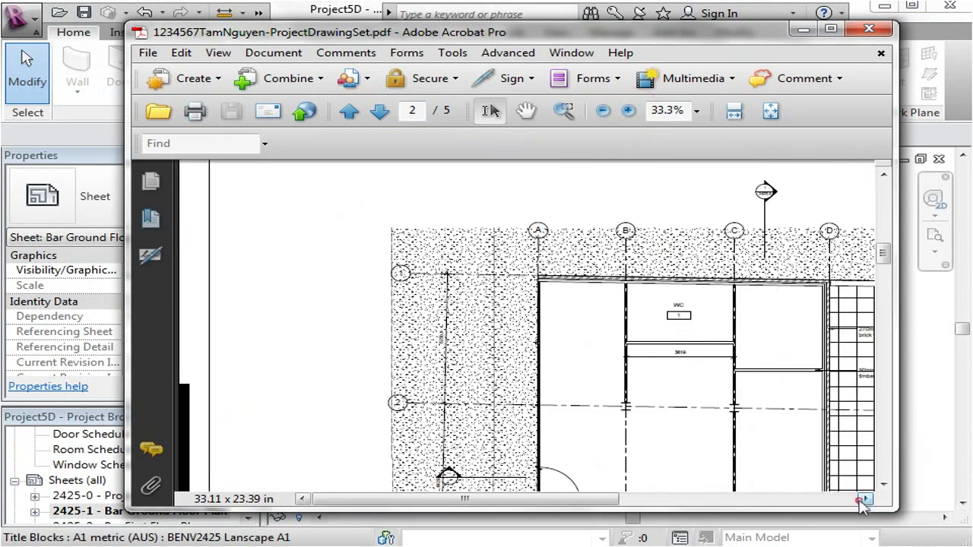
left_click(865, 500)
left_click(865, 500)
left_click_drag(865, 499, 865, 499)
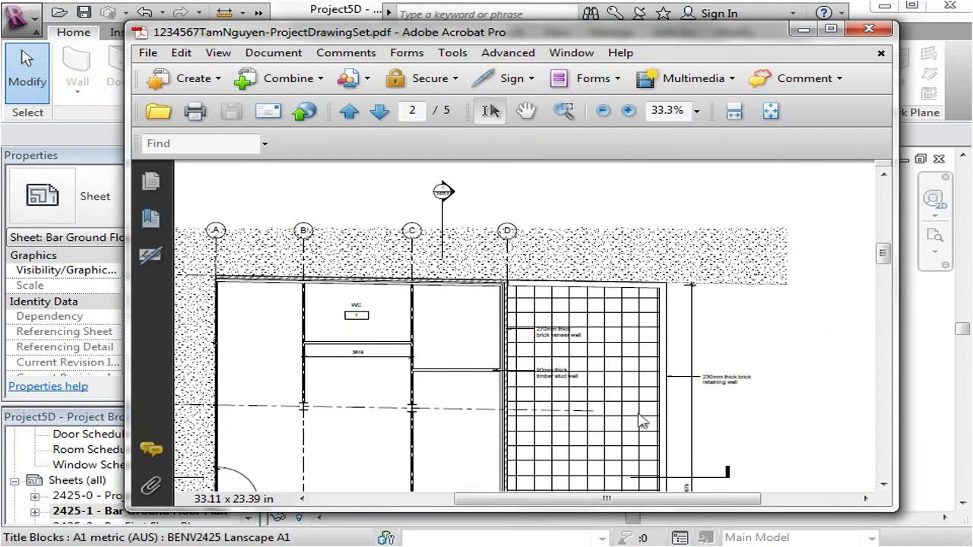
left_click(885, 485)
left_click(886, 487)
left_click(886, 487)
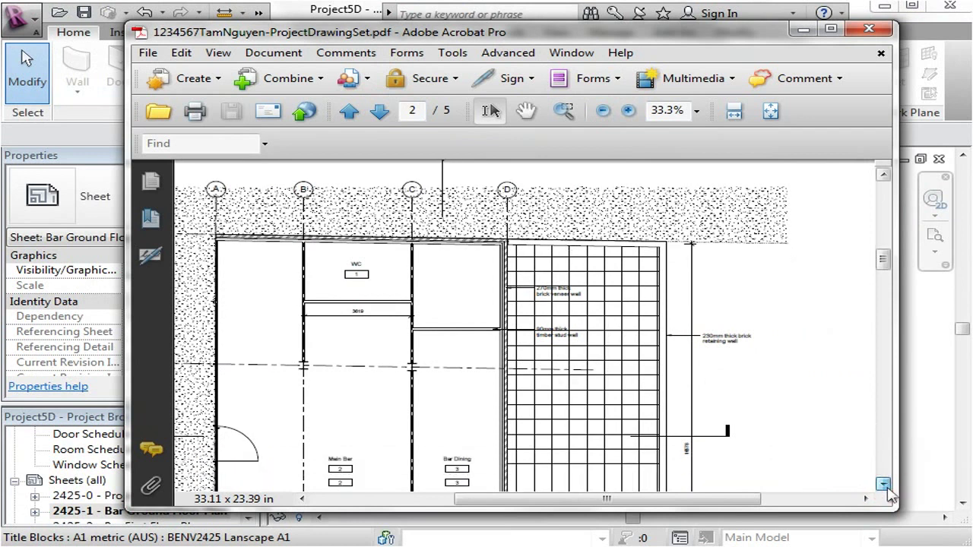
left_click(886, 486)
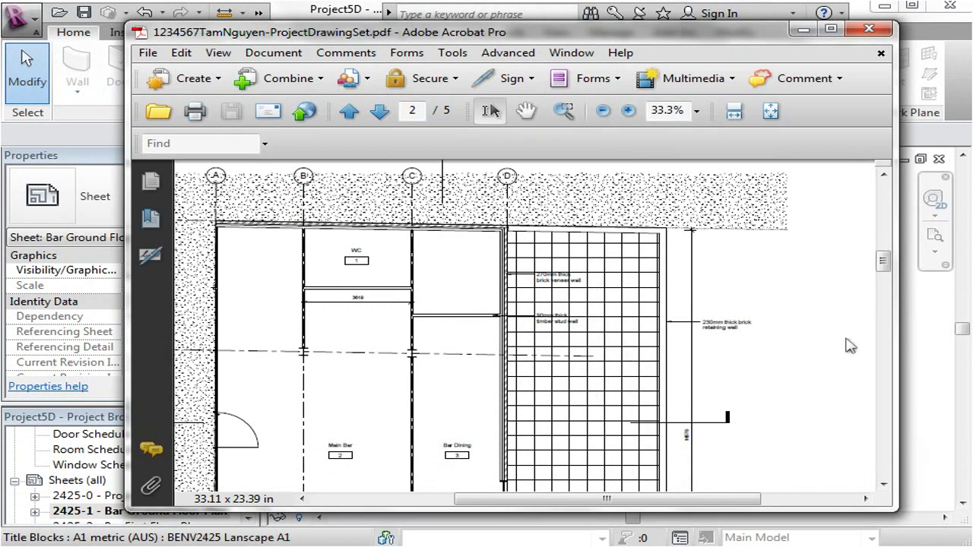
scroll(821, 401, "down", 3)
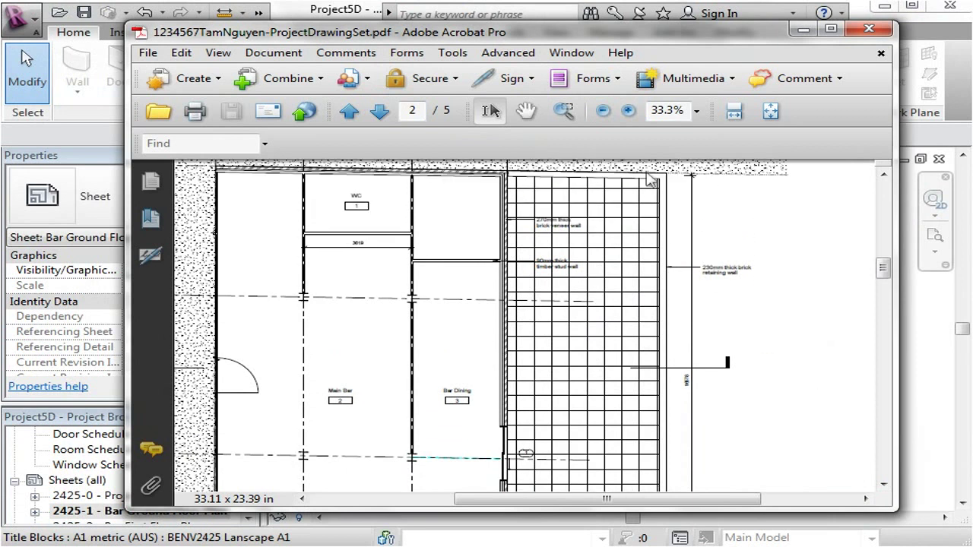
scroll(652, 168, "up", 3)
Zoom out to the whole sheet and close Acrobat, returning to Revit.
left_click(604, 113)
left_click(604, 112)
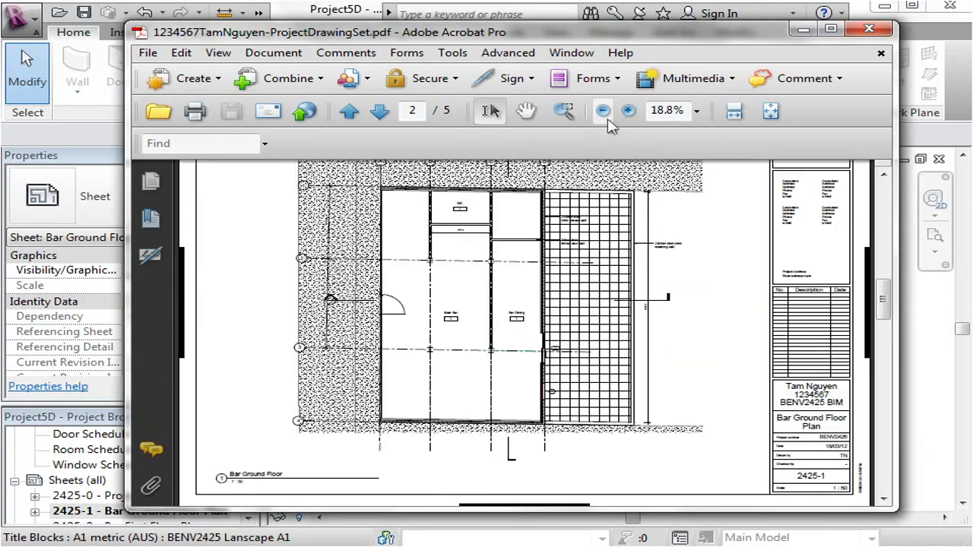
scroll(703, 300, "up", 1)
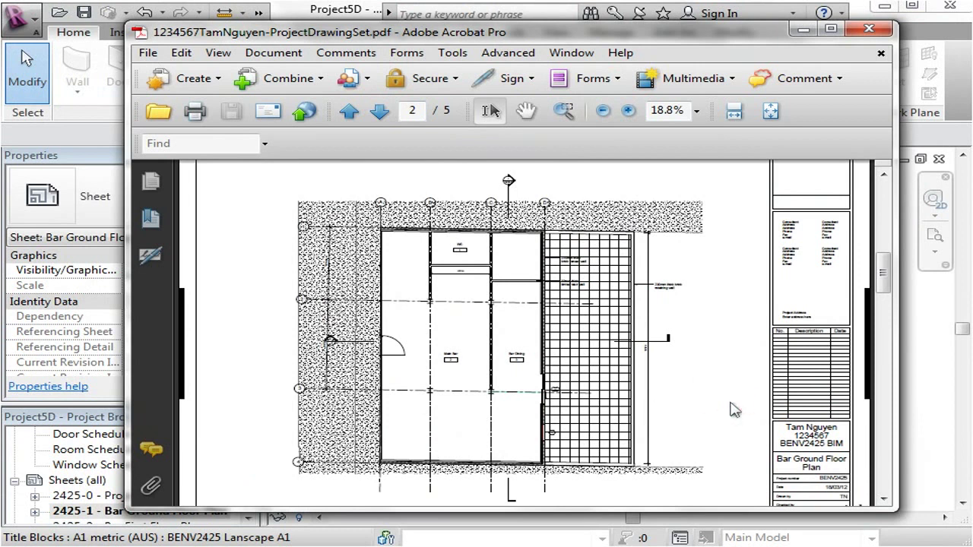
left_click(871, 29)
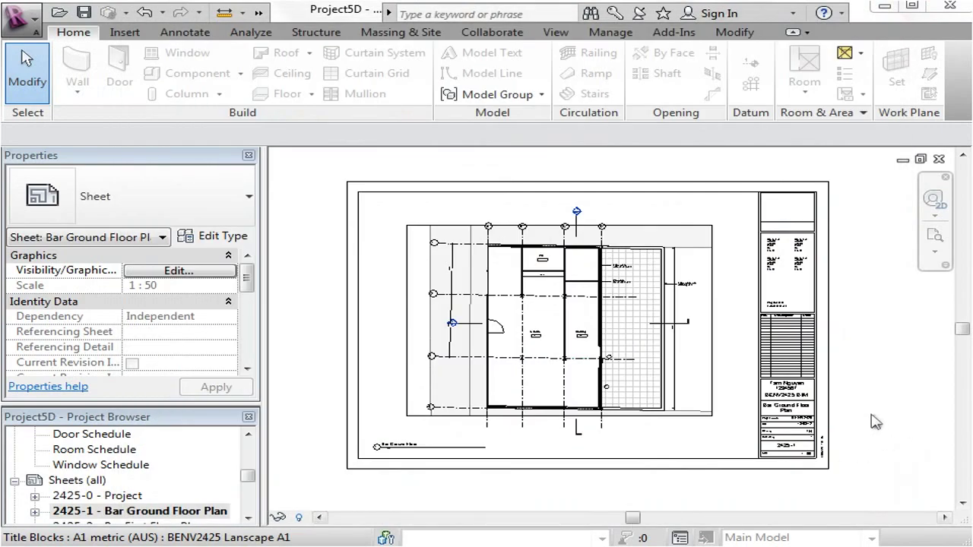